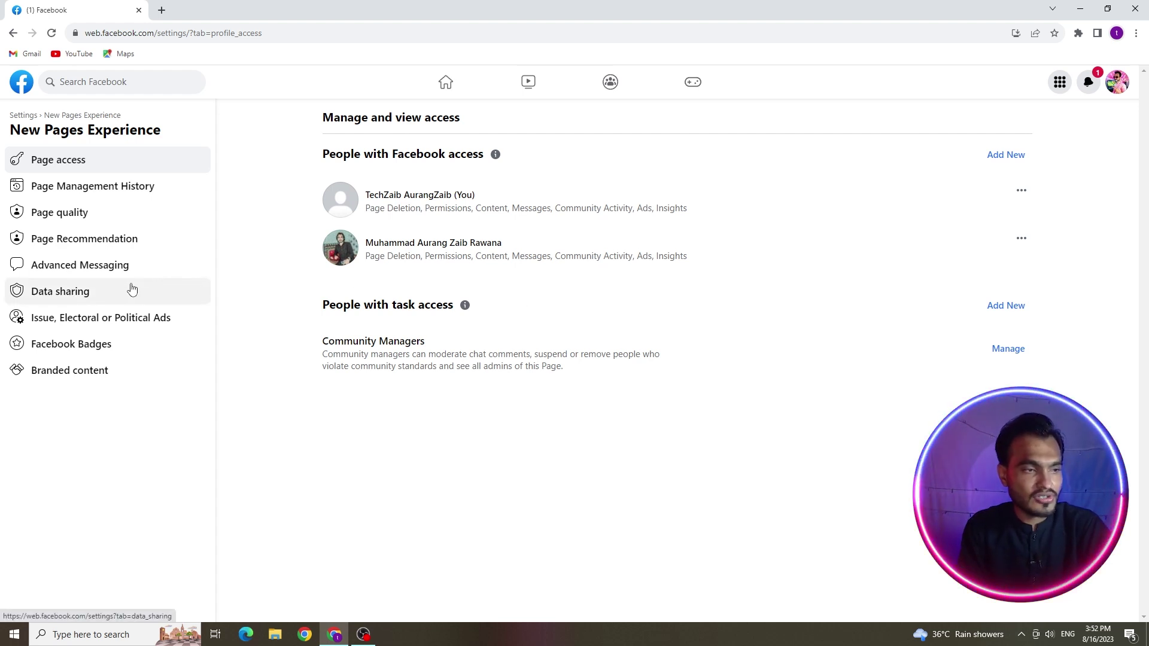
Step: Review the page's Facebook Badges, Page Recommendation and Page Quality settings, and return to the page profile
click(66, 358)
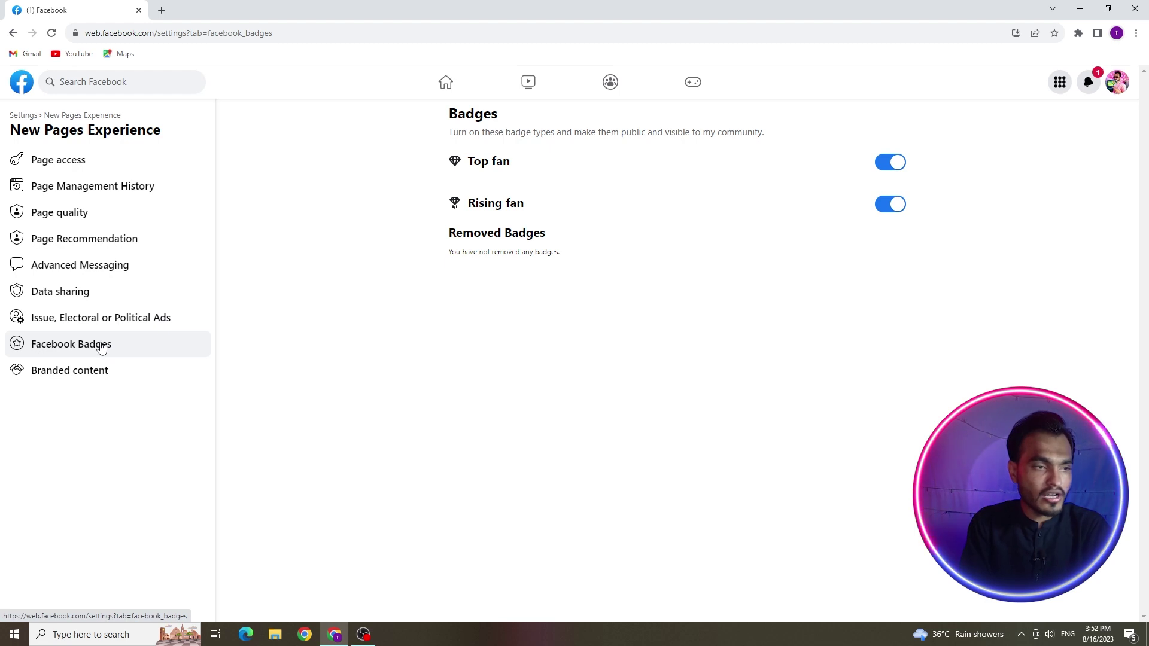
click(90, 243)
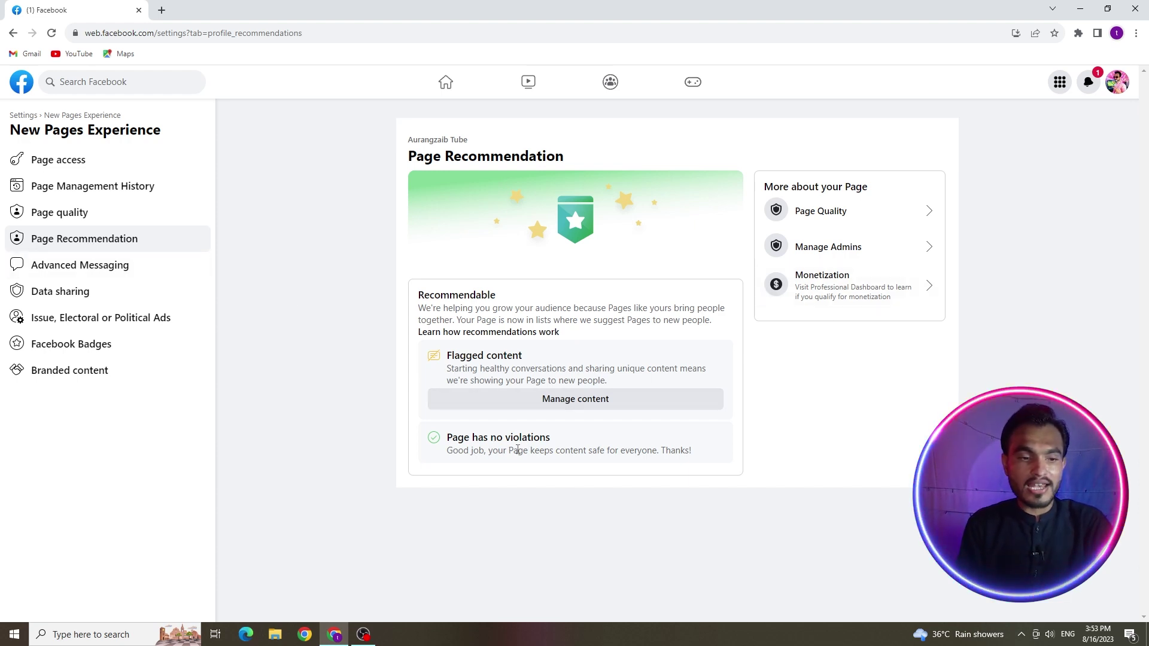
click(839, 222)
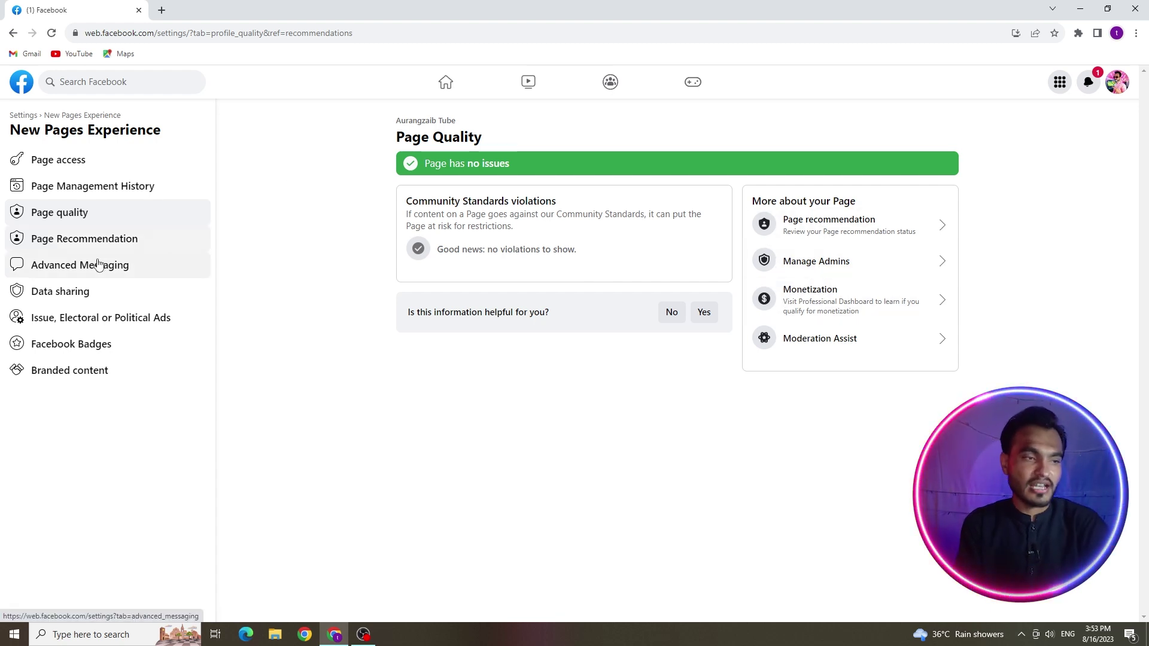
key(alt+Left)
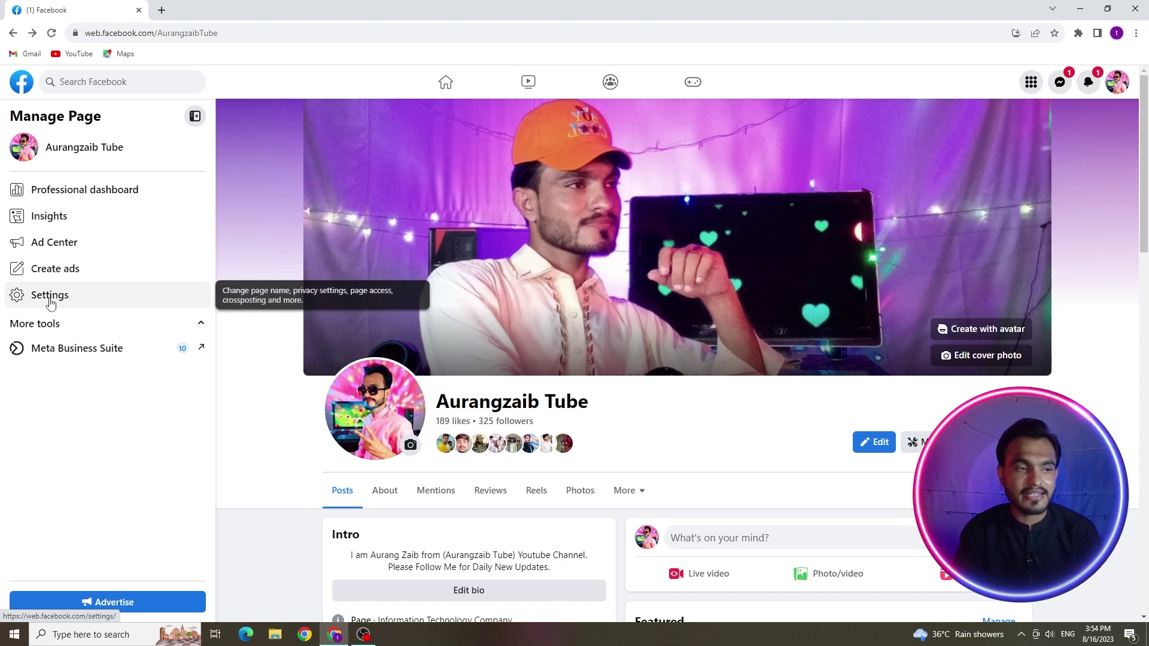
Step: Check who has access to the page under the New Pages Experience settings, and return to the page profile
click(50, 296)
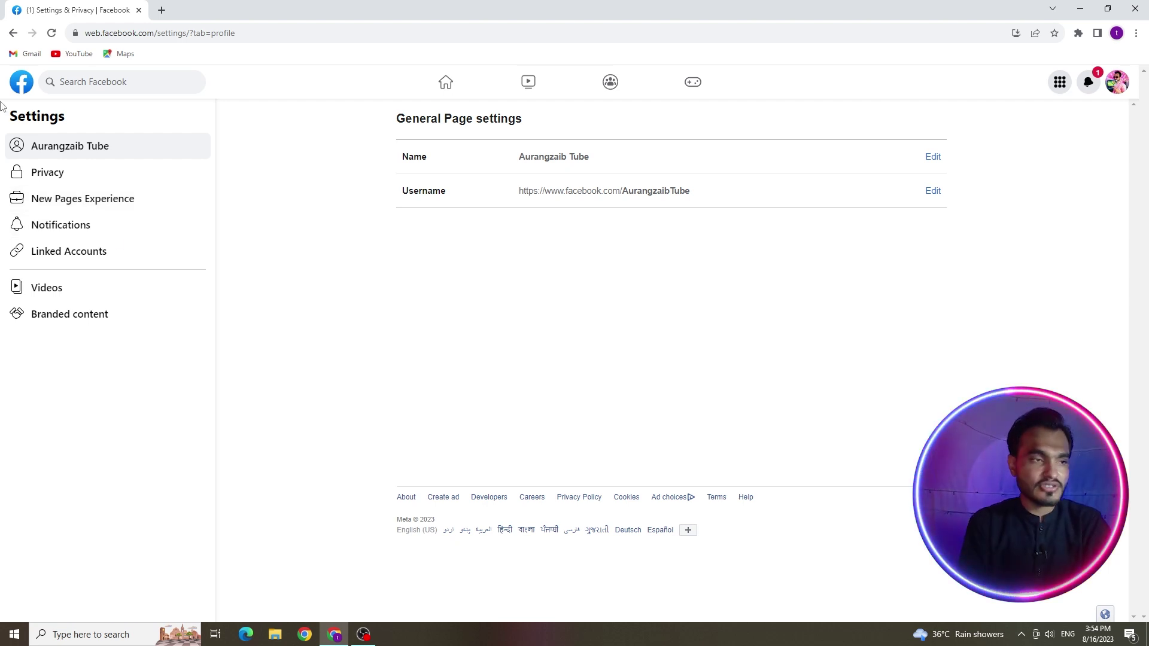
click(87, 200)
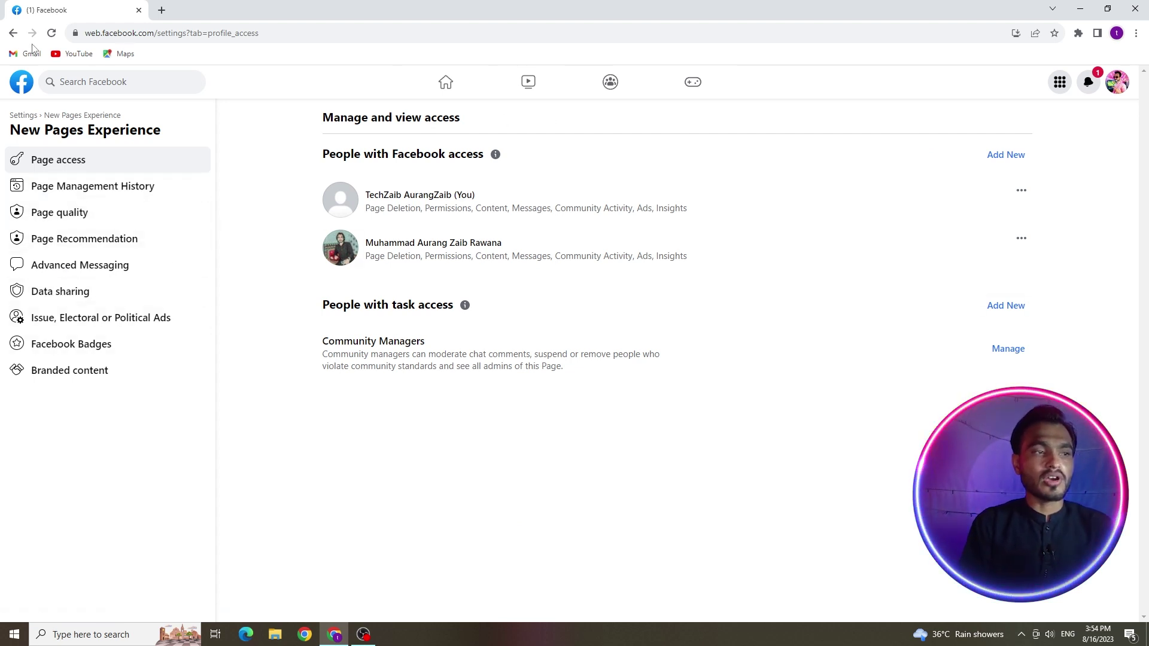
click(13, 33)
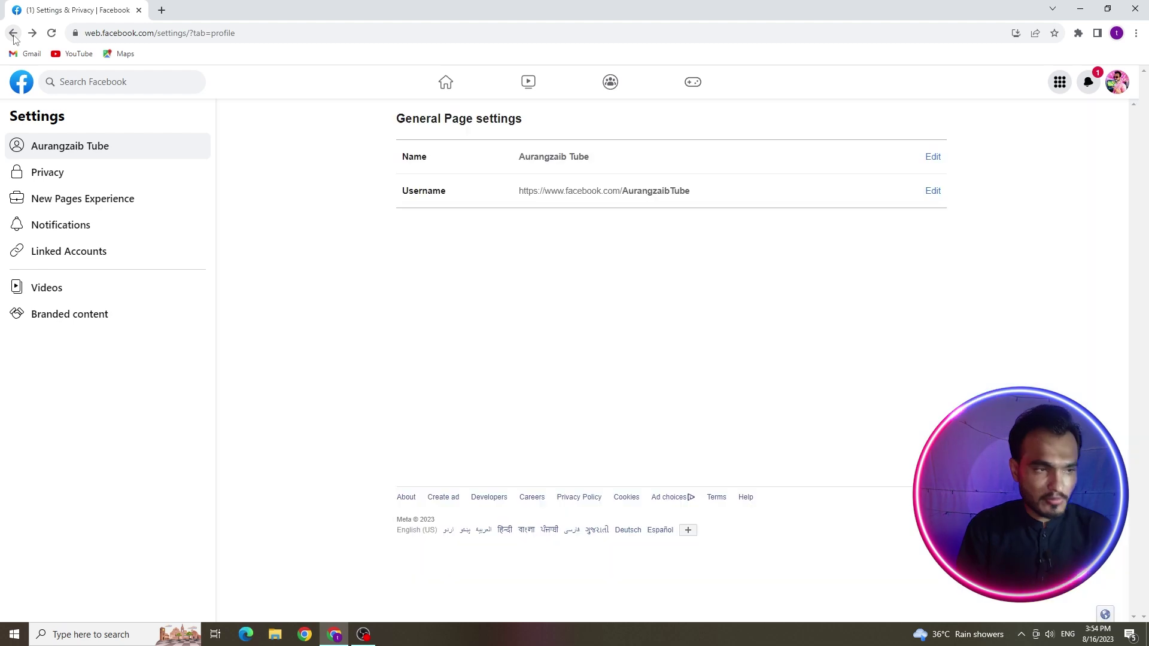
click(13, 35)
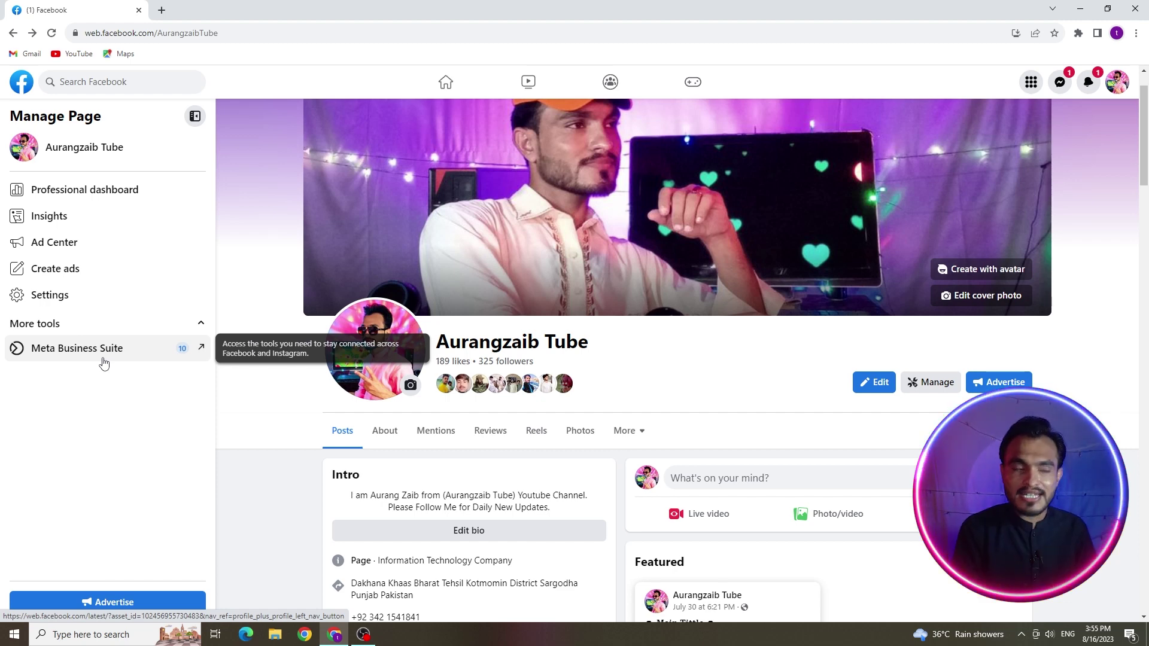
Step: Open Meta Business Suite for the page and dismiss the site's request to show notifications
click(104, 353)
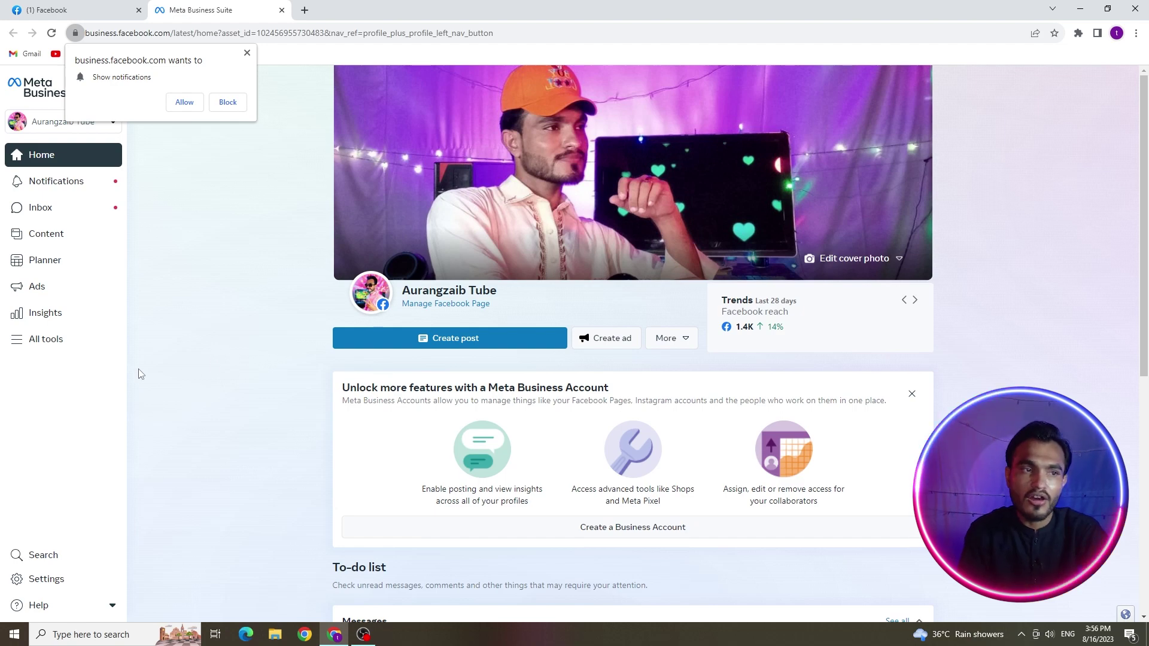
click(247, 54)
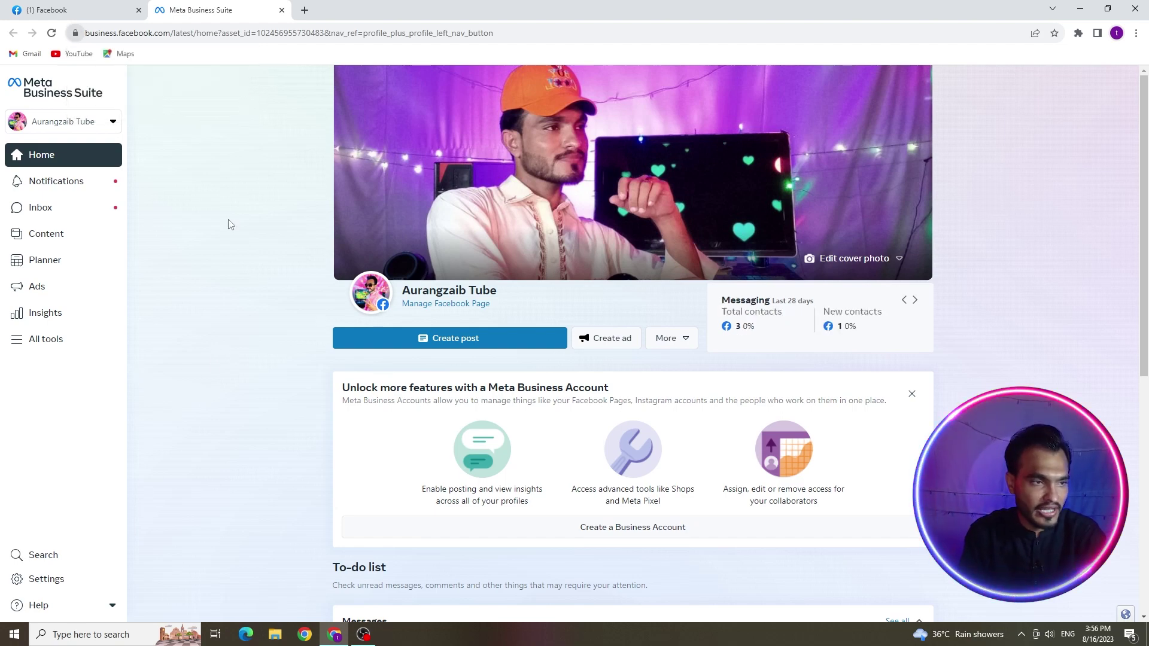
scroll(203, 383, down, 4)
scroll(202, 392, up, 4)
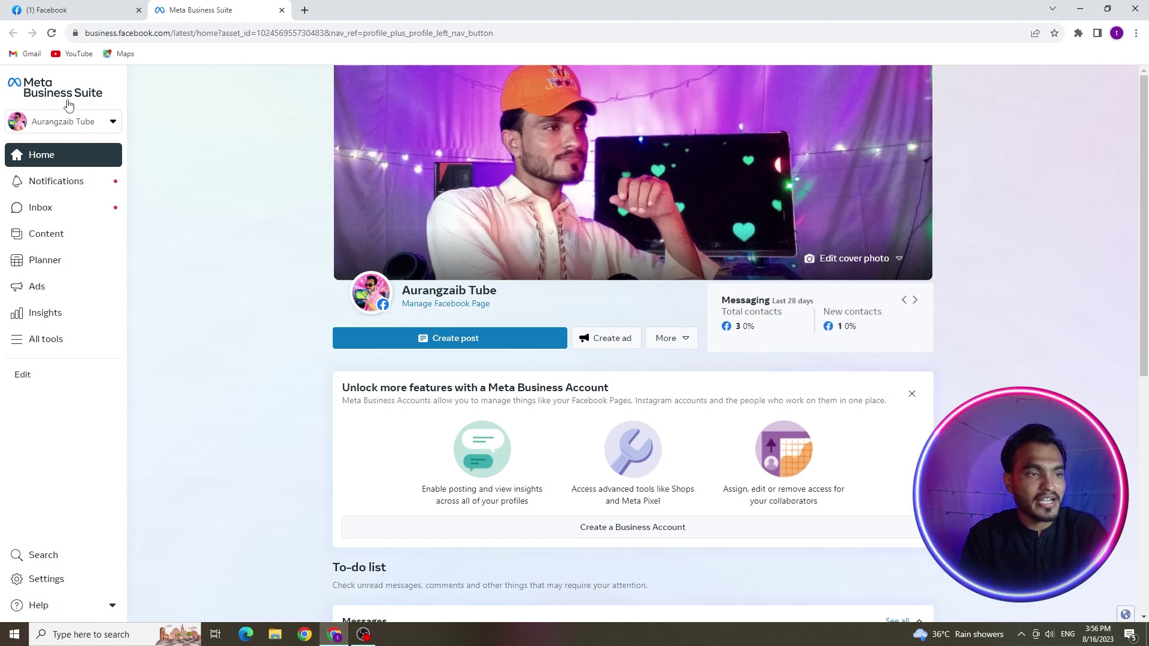
Step: Check which business accounts and pages are available to switch to, and view the page's published content
click(110, 127)
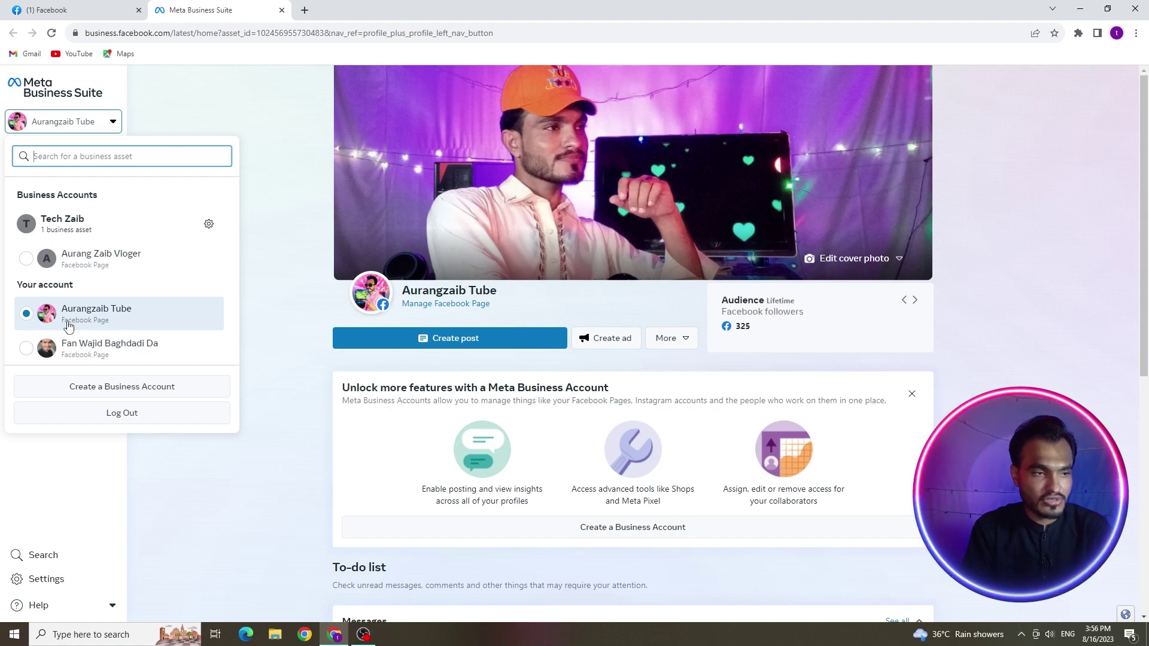
click(218, 113)
click(45, 233)
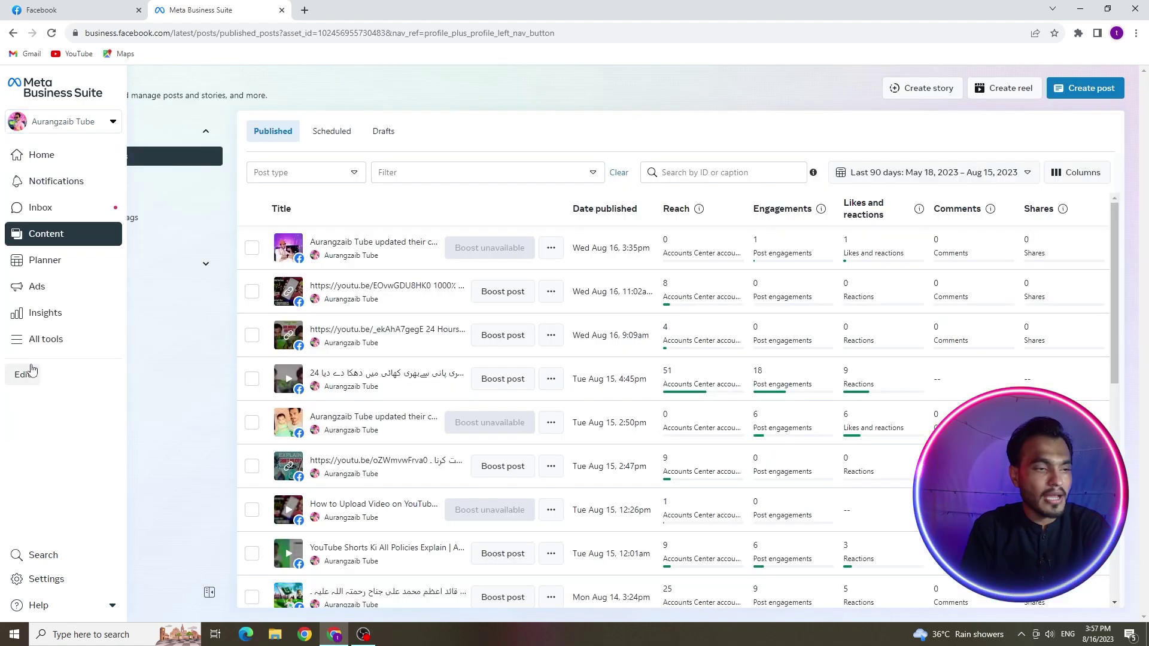
Step: Open the page's Monetization overview from the full list of business tools
click(37, 344)
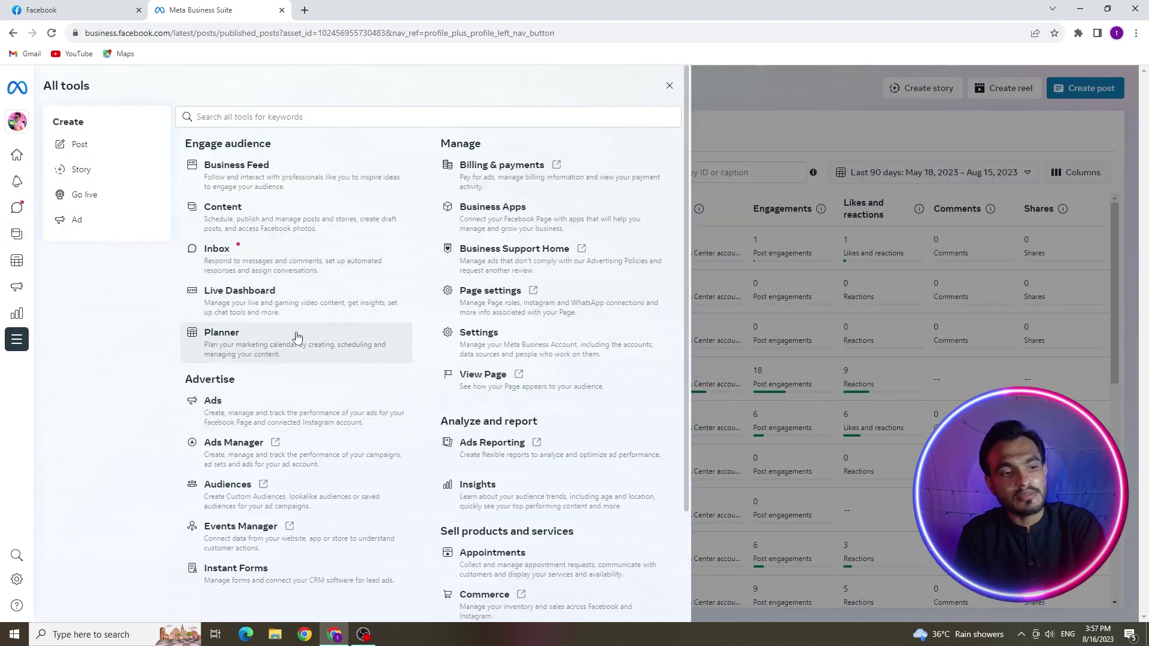
scroll(295, 335, down, 1)
scroll(301, 384, up, 1)
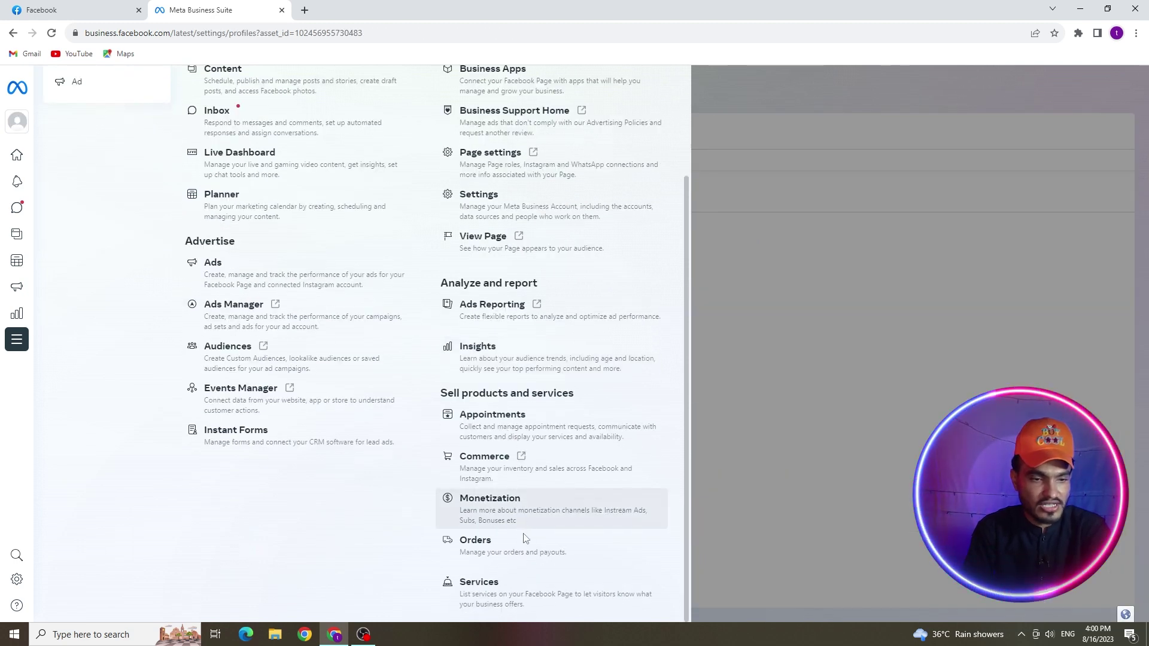
scroll(591, 530, up, 2)
scroll(591, 530, down, 2)
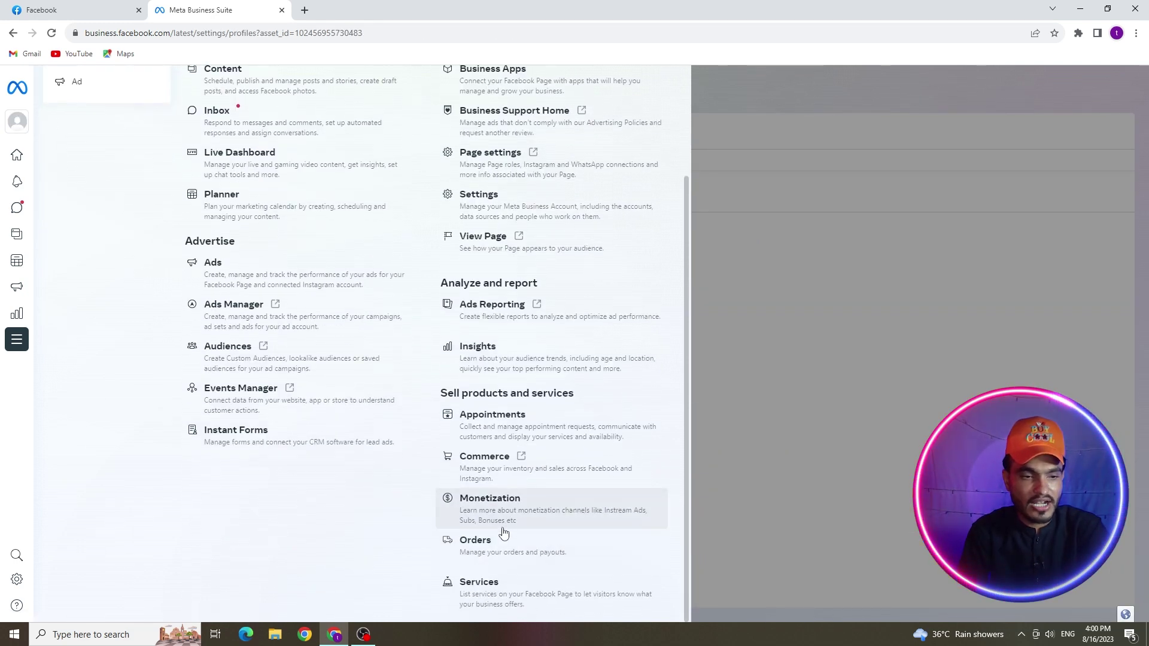
click(532, 508)
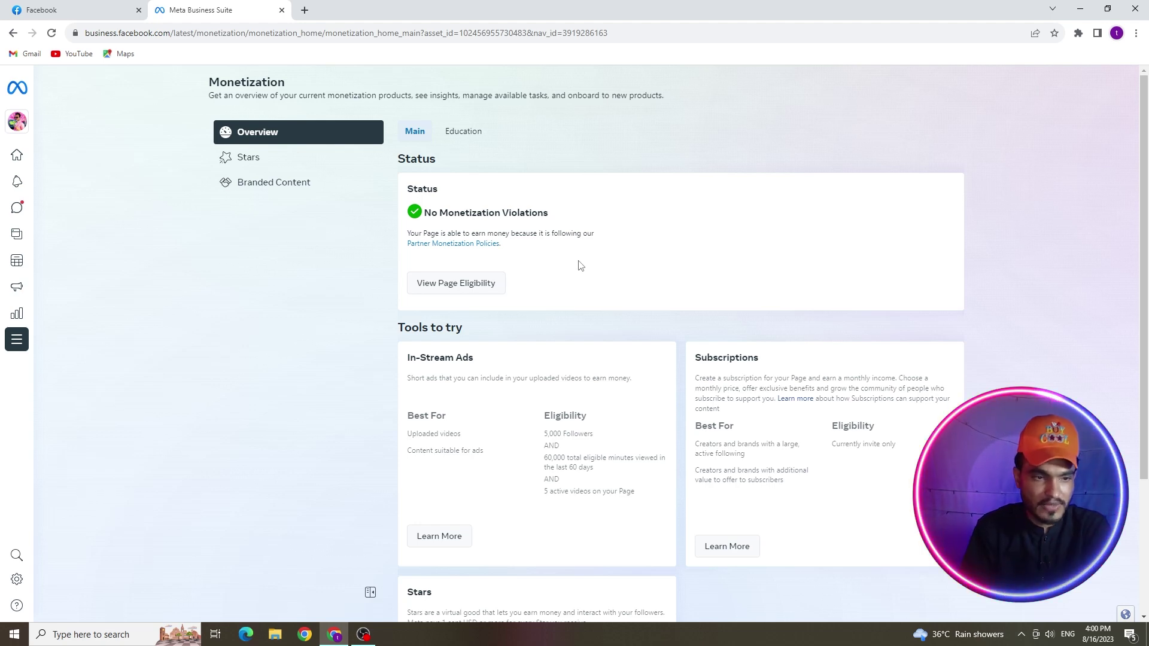
Step: Examine the eligibility requirements of In-Stream Ads, Subscriptions and Stars, and the page eligibility summary
scroll(601, 362, down, 3)
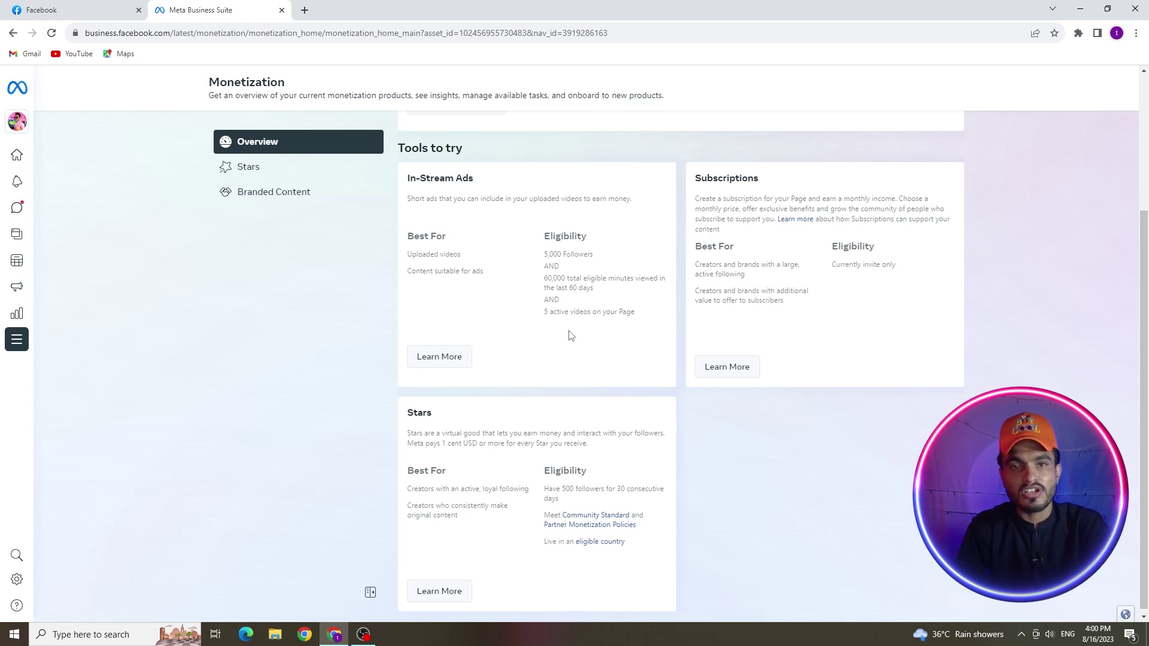
scroll(570, 335, down, 1)
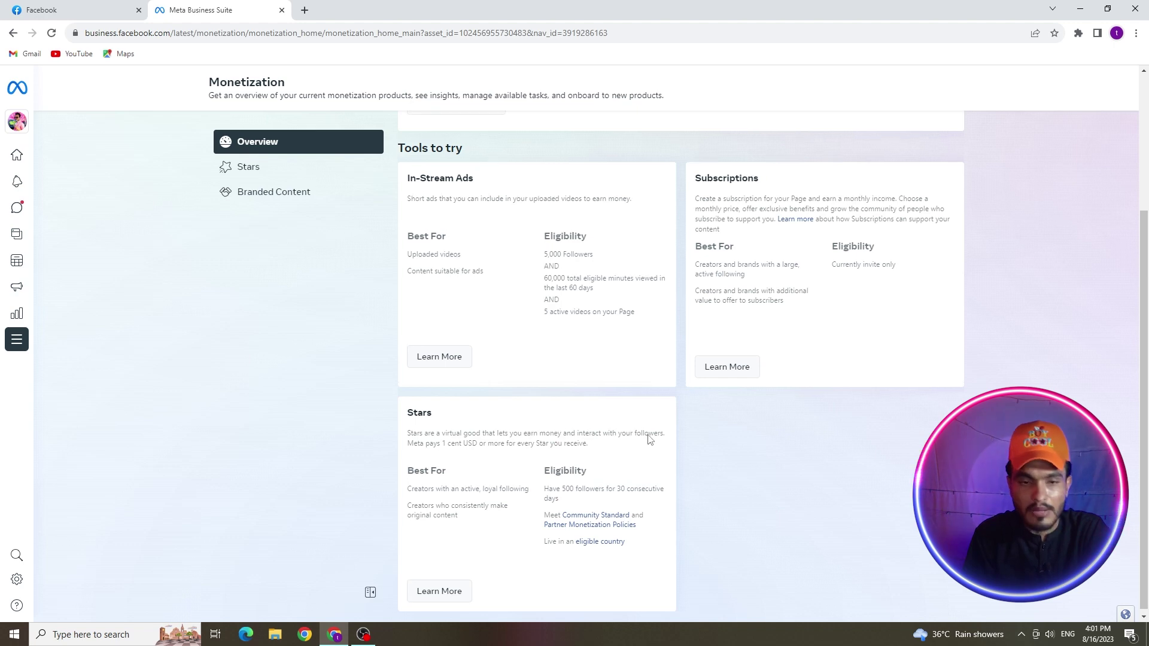
scroll(527, 419, up, 3)
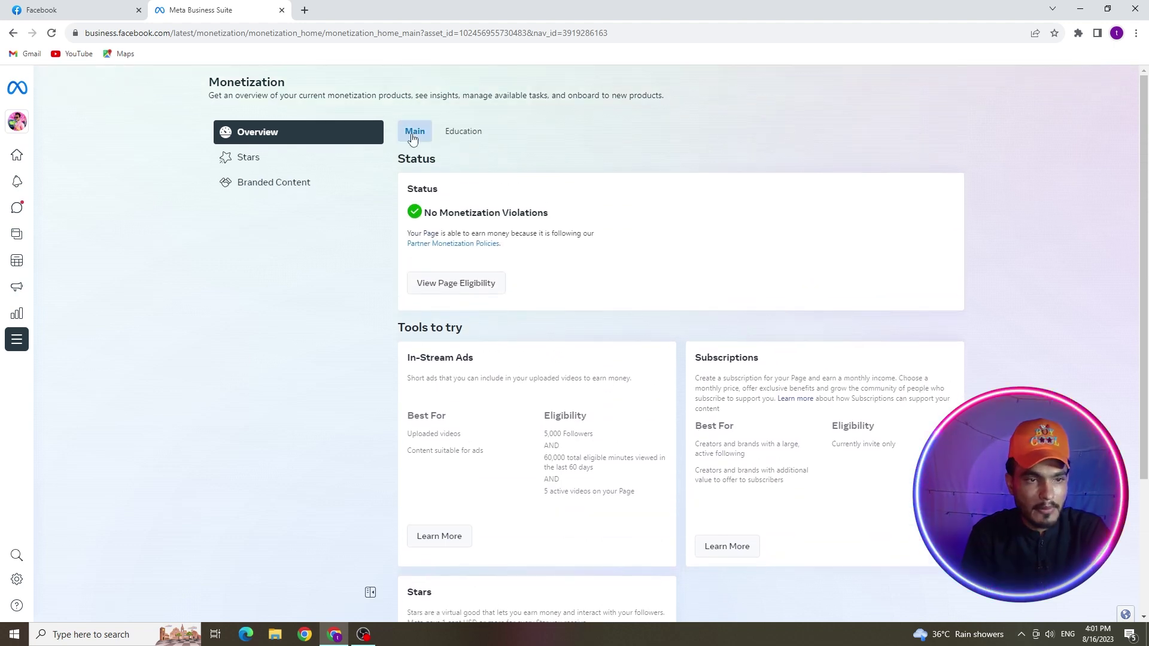
click(456, 283)
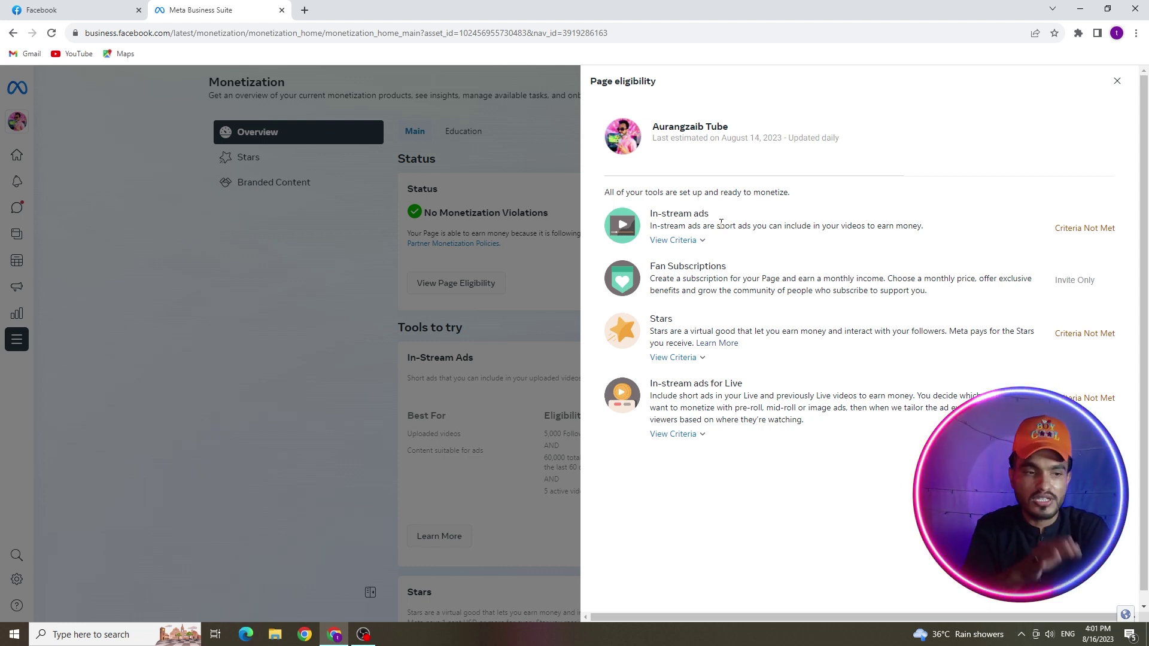
click(400, 307)
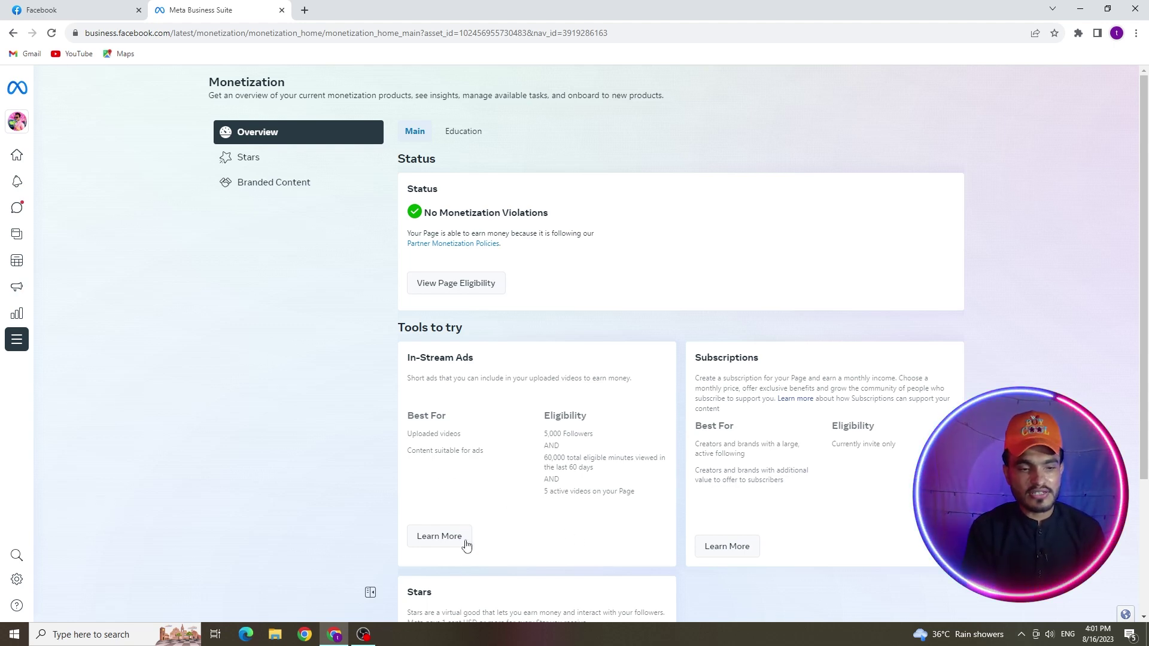
Step: Show the page eligibility details and examine the In-stream ads criteria for followers, eligible minutes viewed and active videos
click(469, 286)
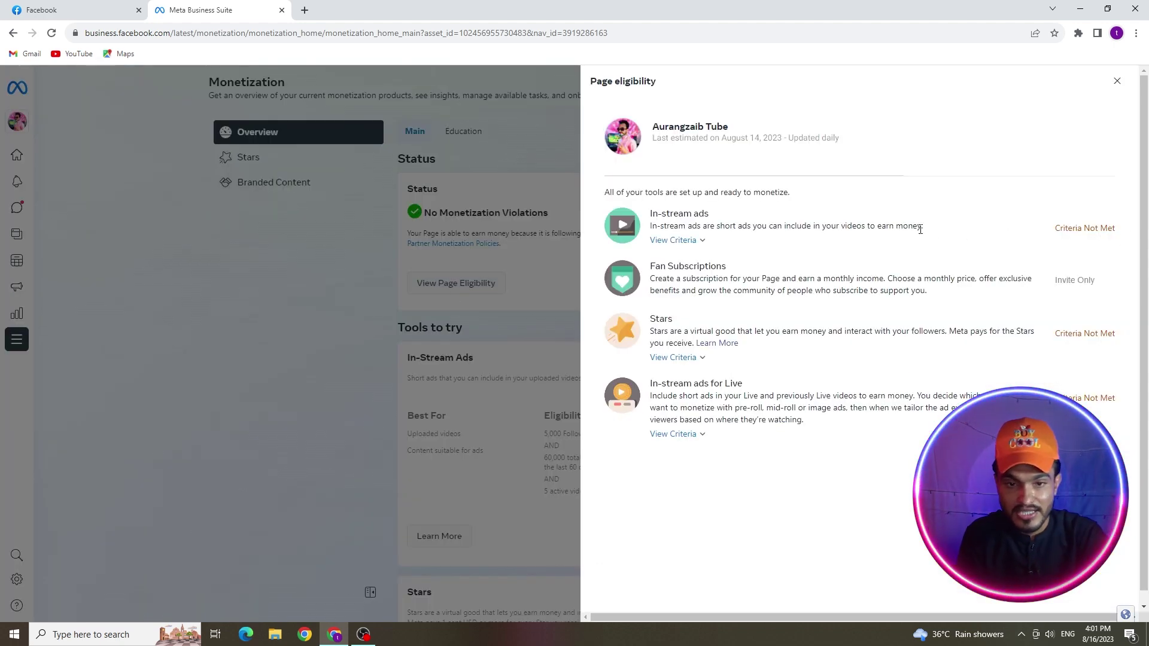
click(699, 248)
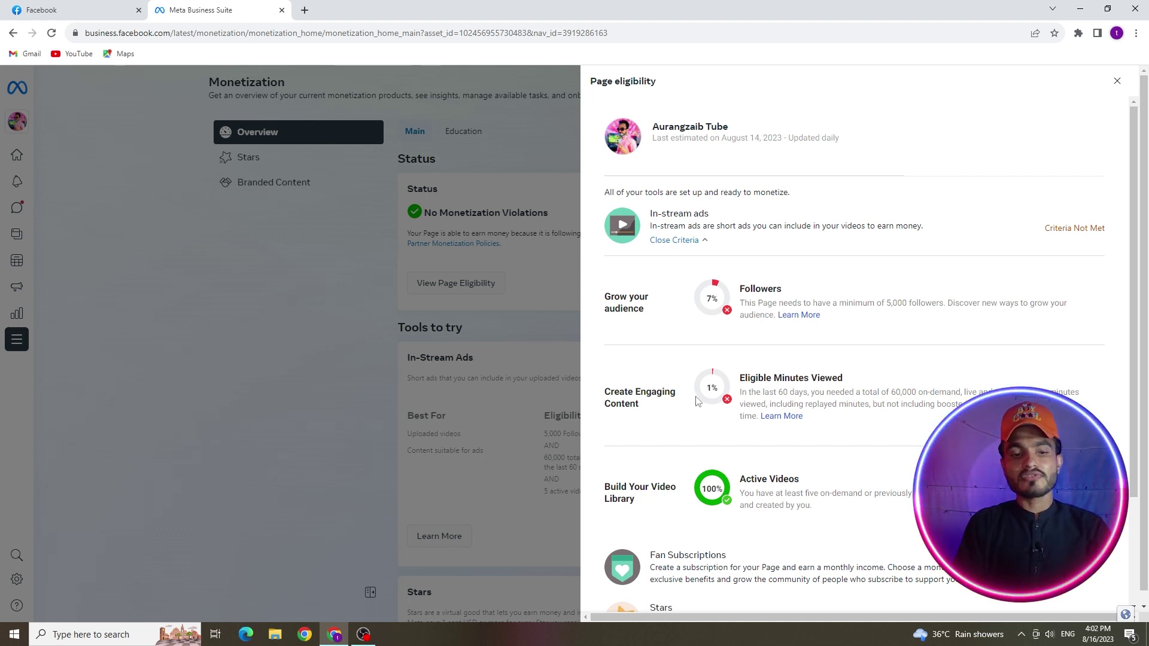
scroll(717, 398, down, 2)
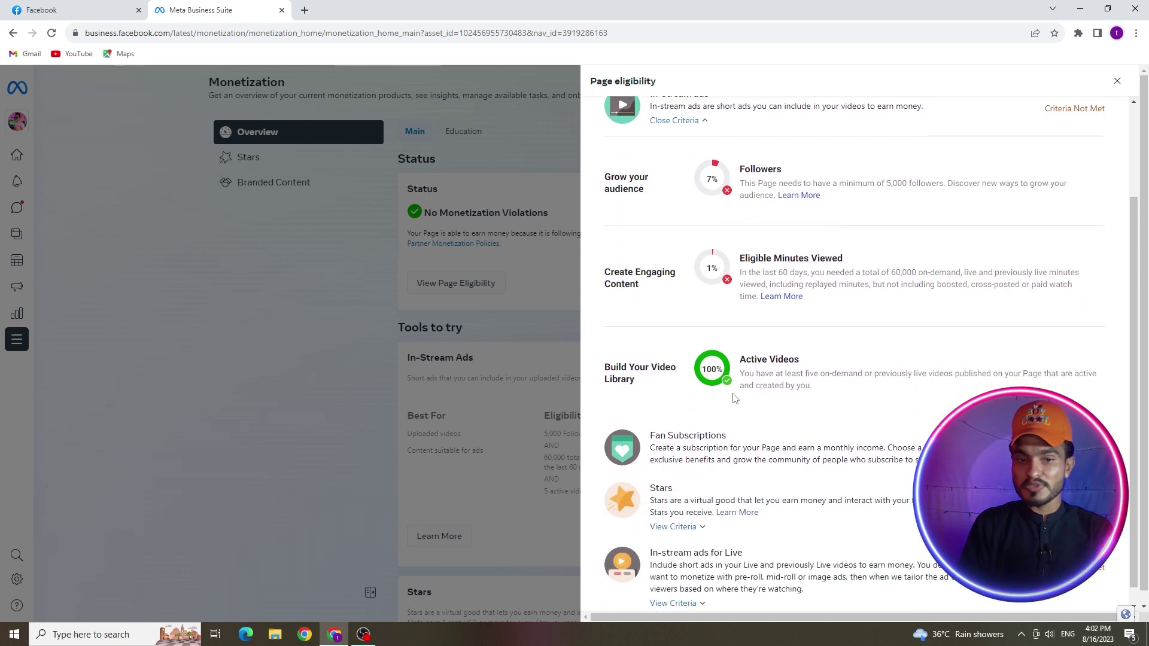
scroll(834, 384, down, 1)
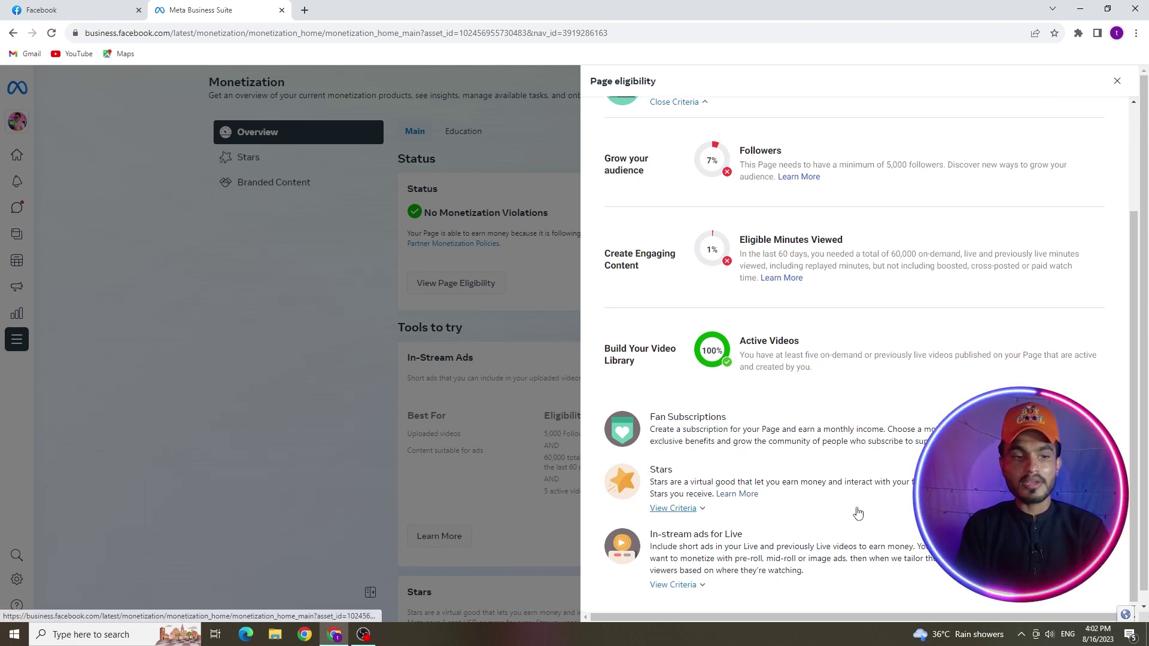
scroll(713, 307, up, 2)
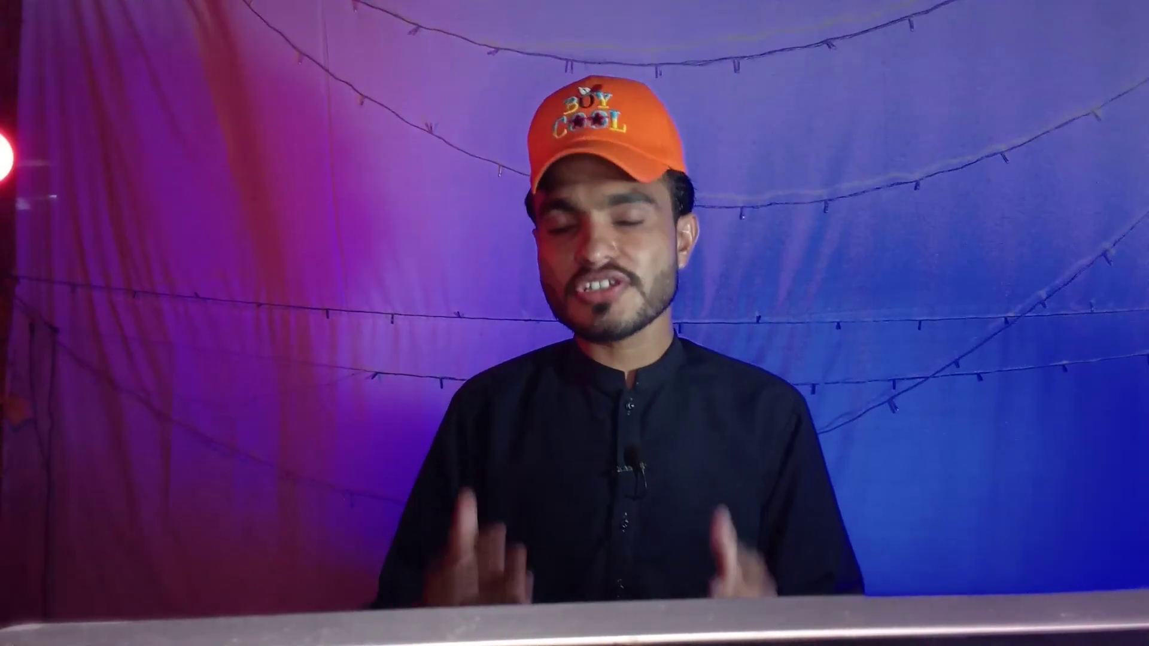